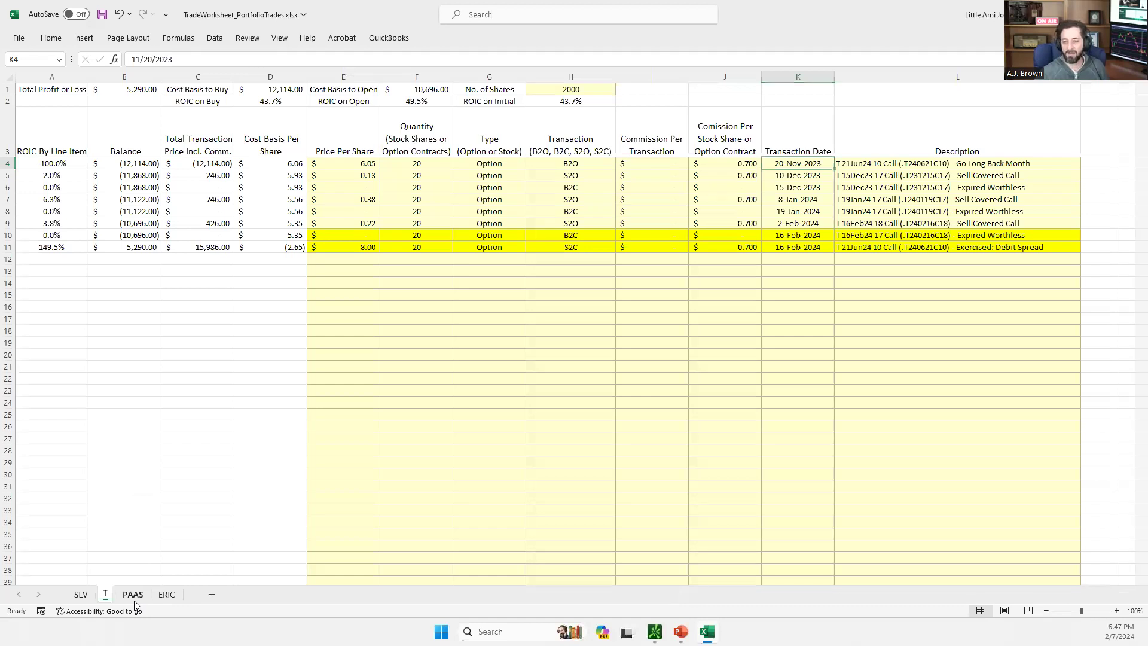
- Open the PAAS sheet and review the prices per share and dates of the first stock, covered call and protective put transactions in rows 4–8
{"action": "left_click_drag", "start_coordinate": [941, 167], "coordinate": [941, 157]}
{"action": "left_click", "coordinate": [311, 174]}
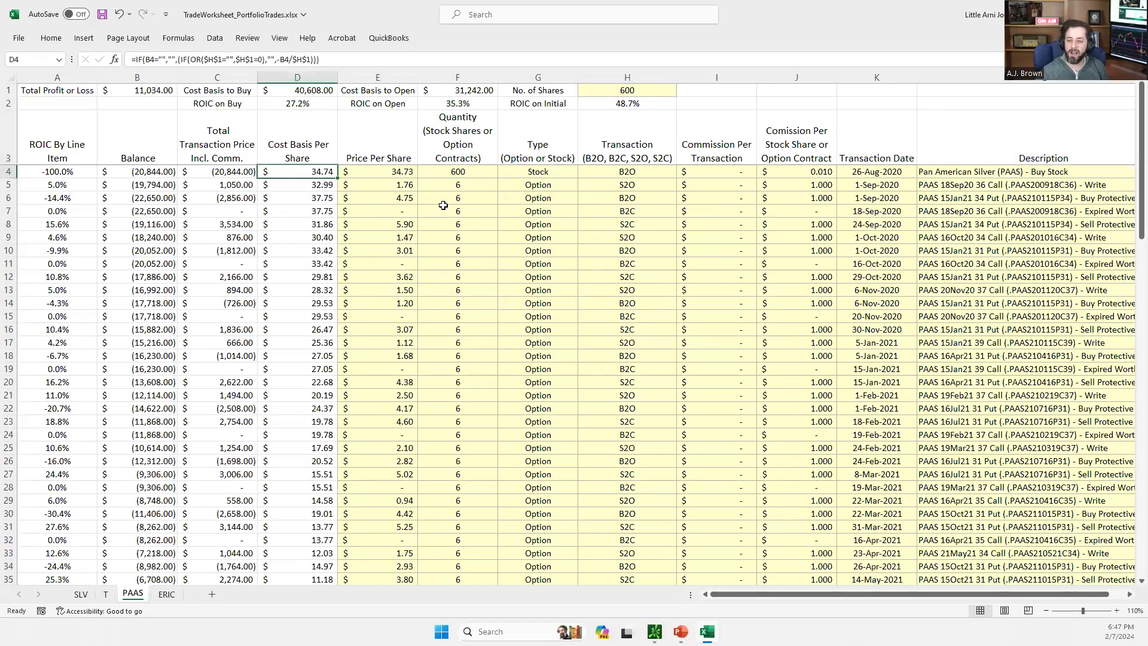
{"action": "key", "text": "Right"}
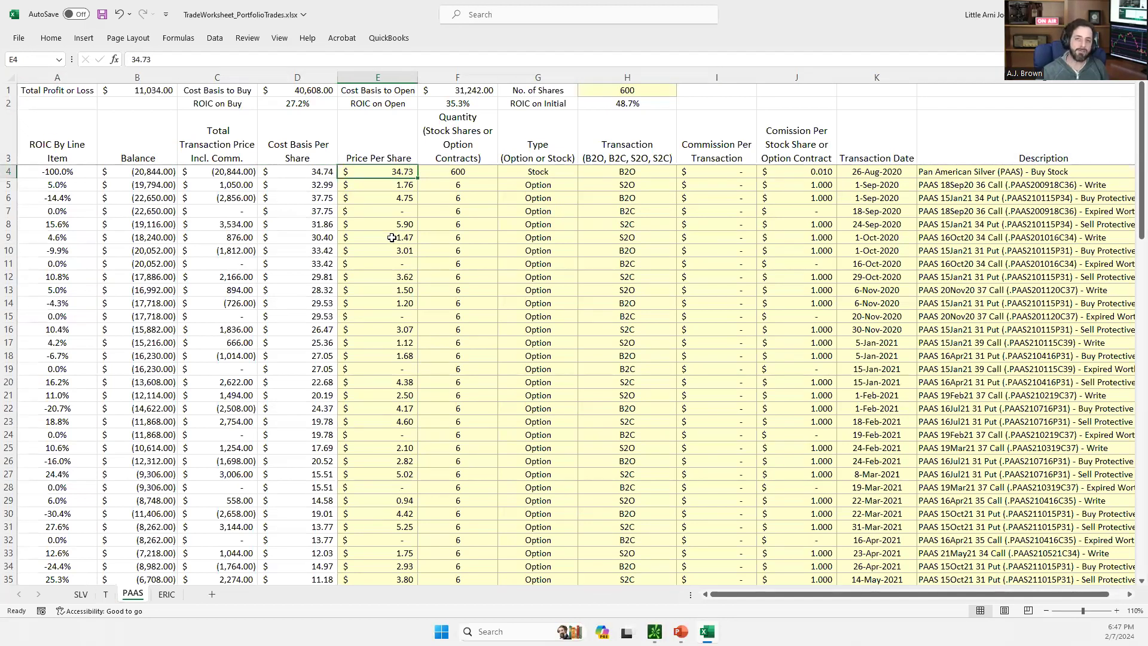
{"action": "left_click", "coordinate": [389, 186]}
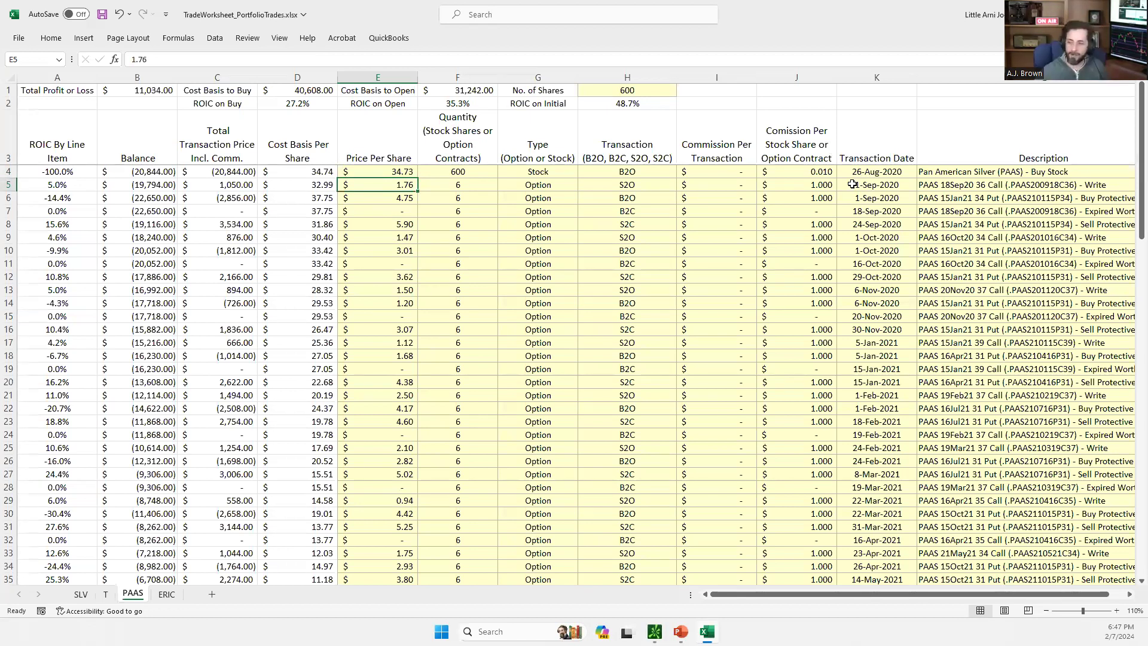
{"action": "left_click", "coordinate": [390, 198]}
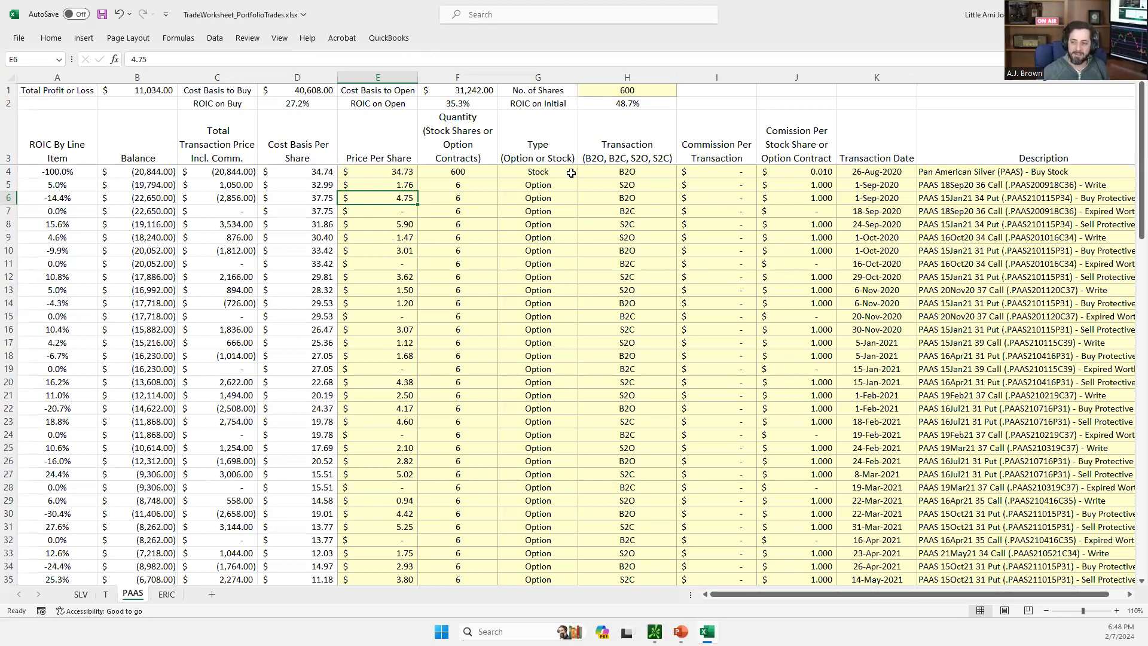
{"action": "left_click", "coordinate": [861, 211]}
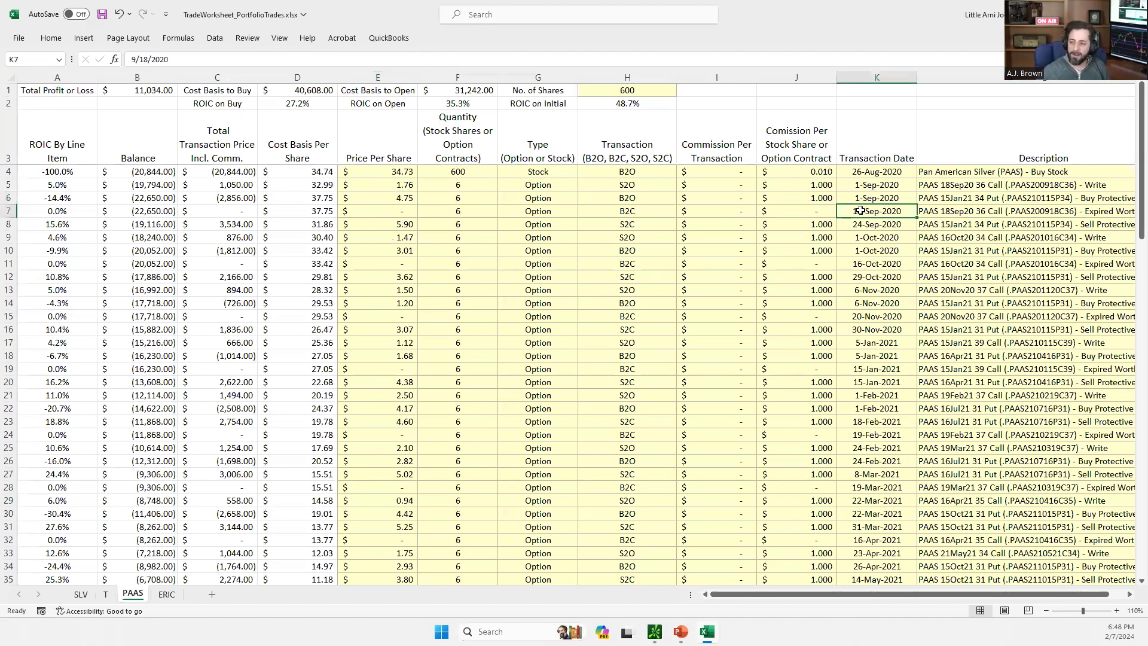
{"action": "left_click", "coordinate": [399, 213]}
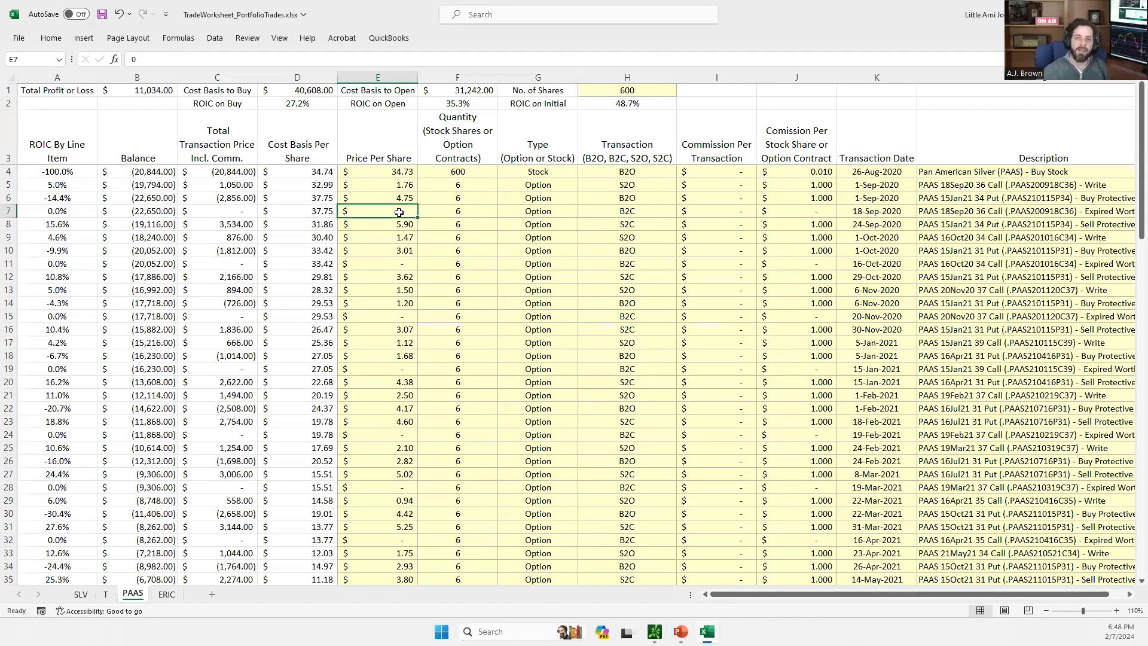
{"action": "left_click", "coordinate": [402, 186]}
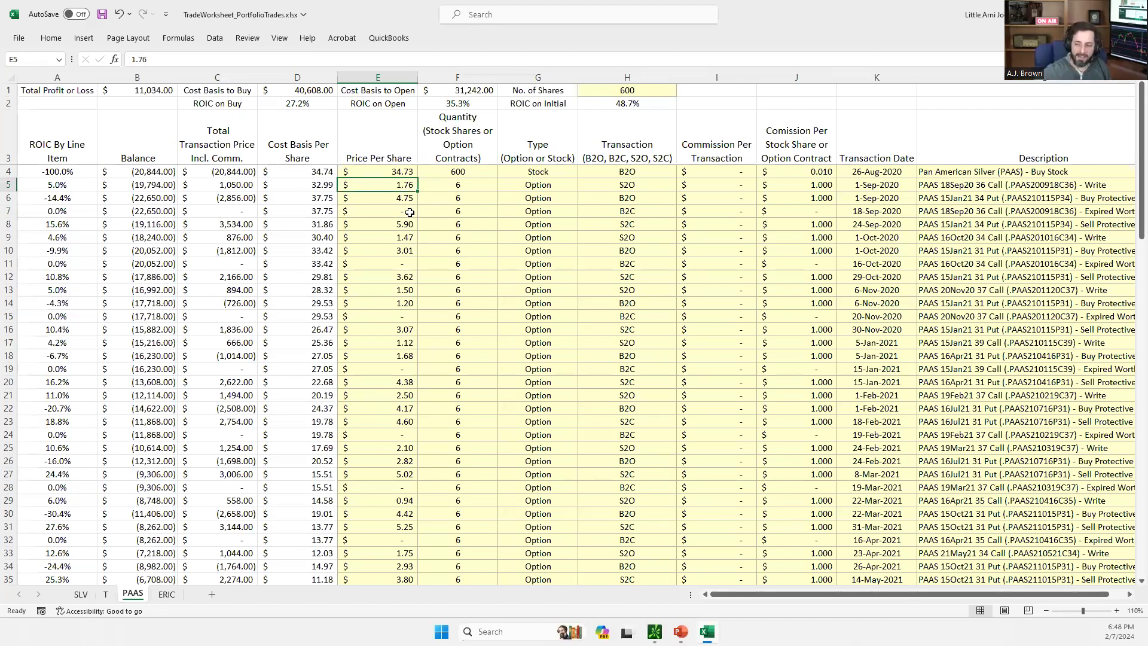
{"action": "left_click", "coordinate": [401, 201]}
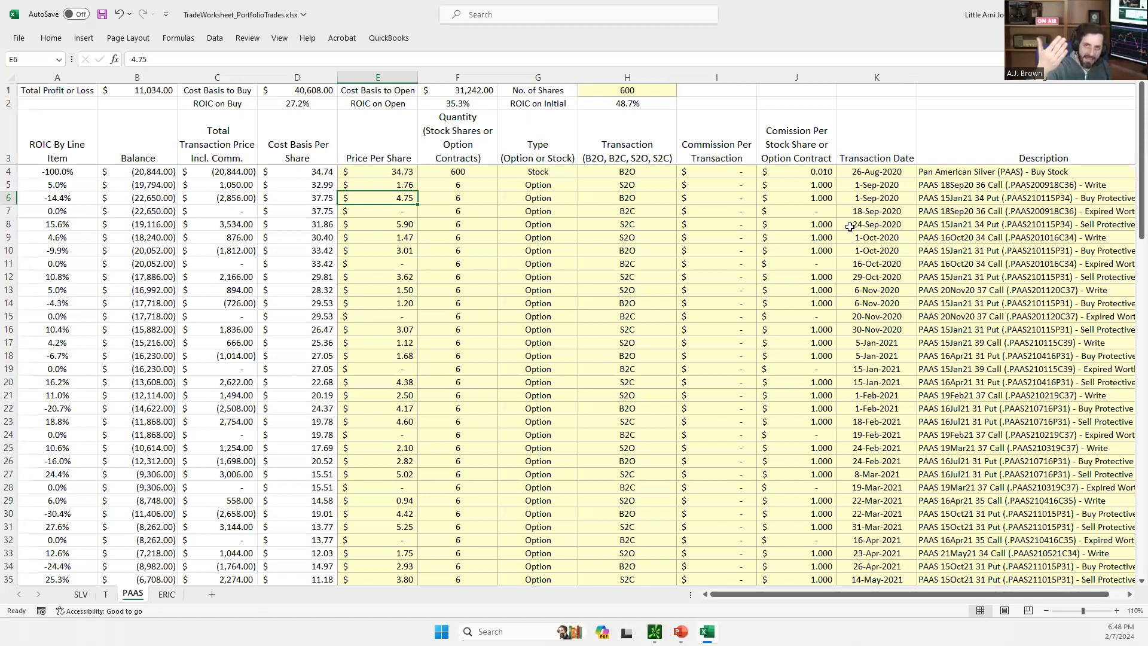
{"action": "left_click", "coordinate": [407, 227]}
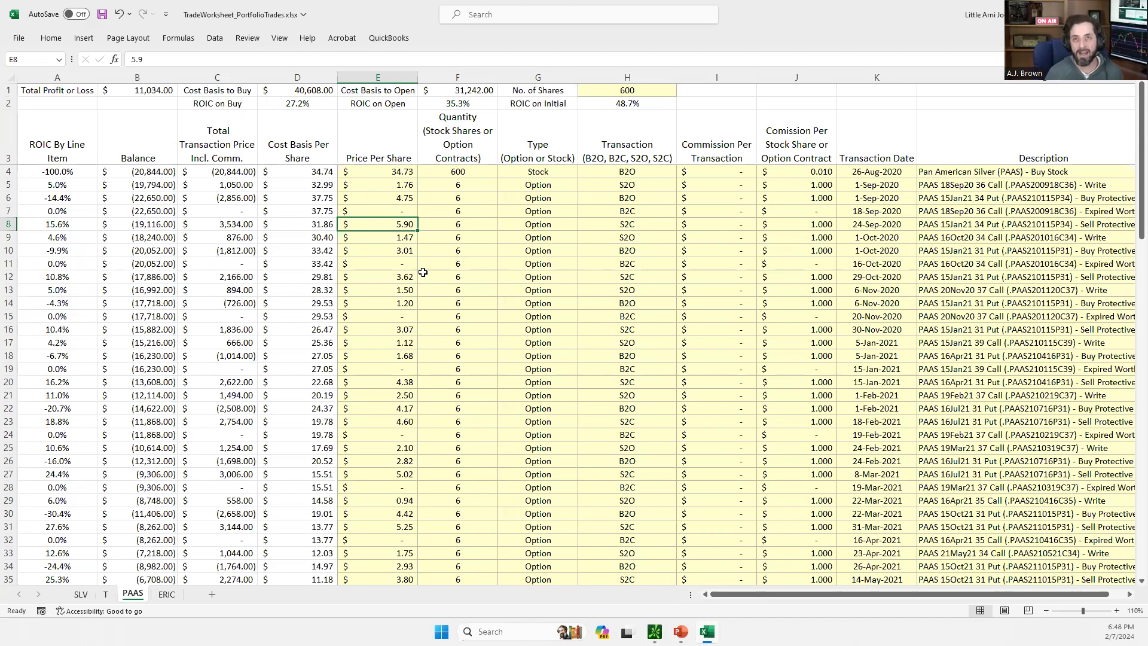
- Compare the first protective put's purchase and sale prices in E6:E8 with the September 2020 transaction dates and the call premium in E5
{"action": "left_click", "coordinate": [408, 198]}
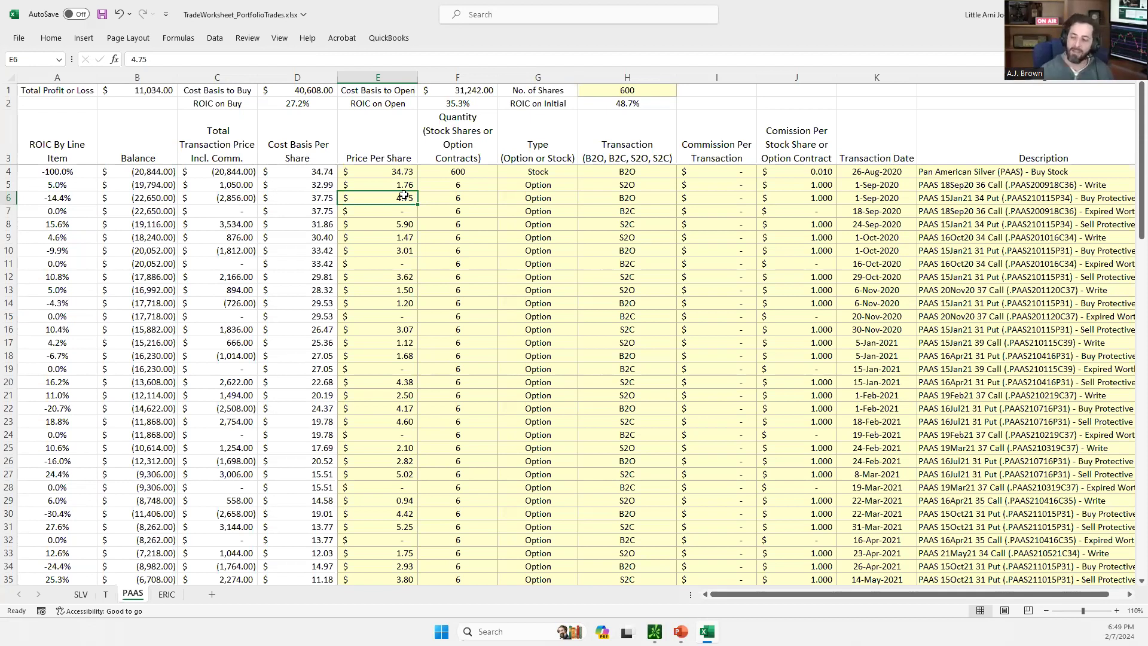
{"action": "left_click_drag", "start_coordinate": [405, 198], "coordinate": [405, 225]}
{"action": "left_click", "coordinate": [409, 223]}
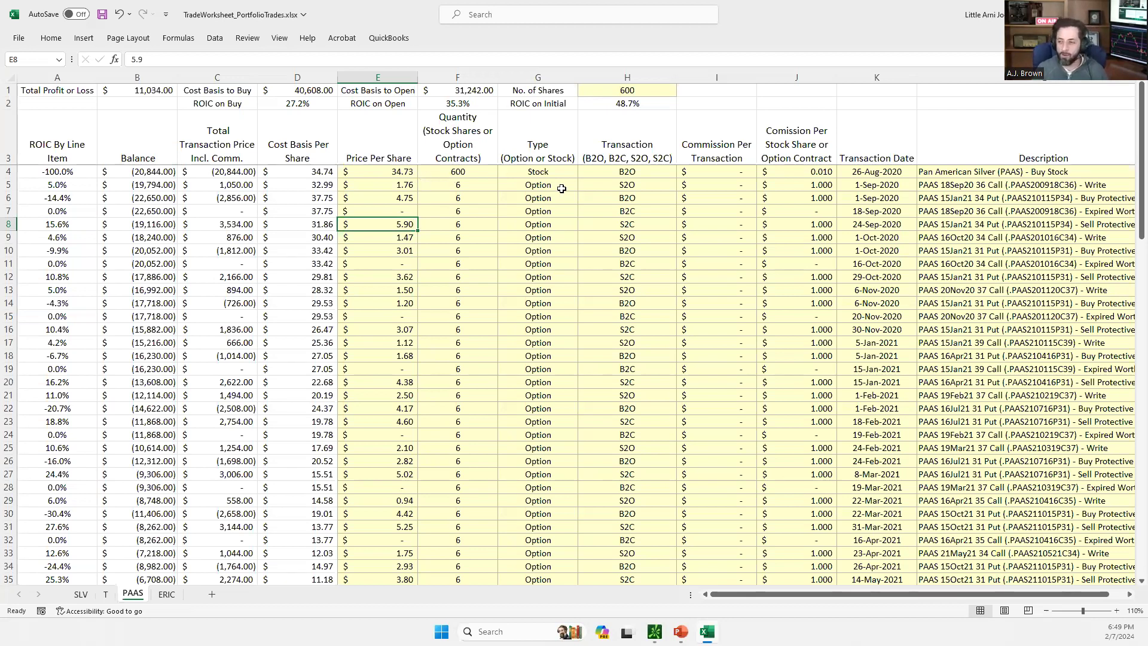
{"action": "left_click", "coordinate": [878, 196]}
{"action": "left_click", "coordinate": [869, 214]}
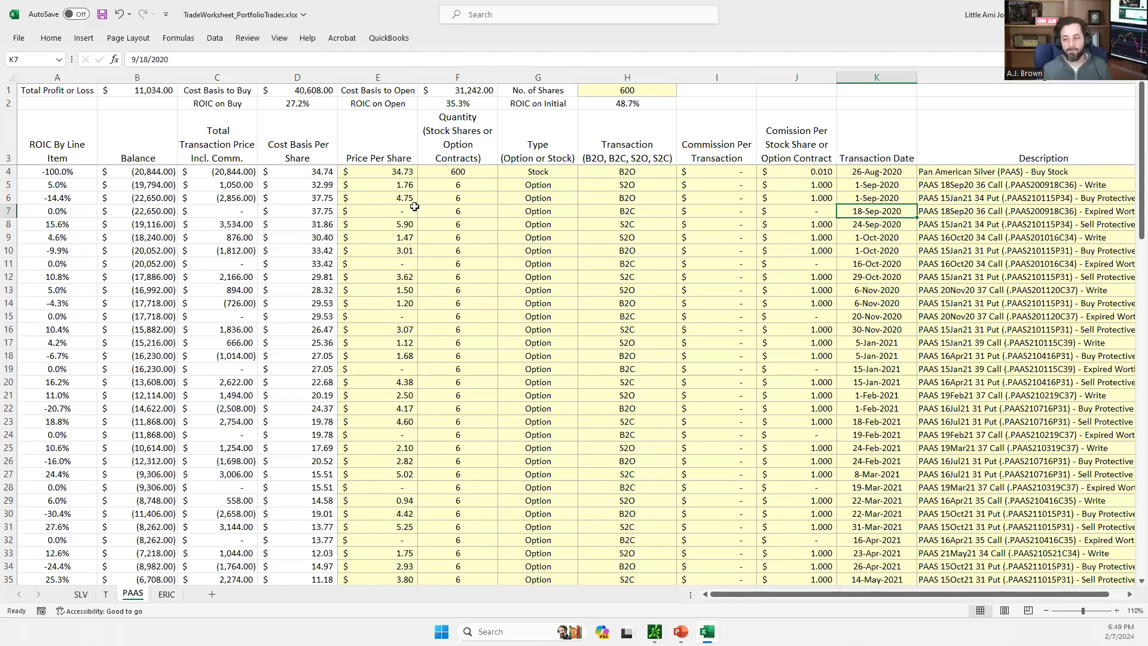
{"action": "left_click", "coordinate": [409, 183]}
{"action": "left_click_drag", "start_coordinate": [409, 203], "coordinate": [407, 227]}
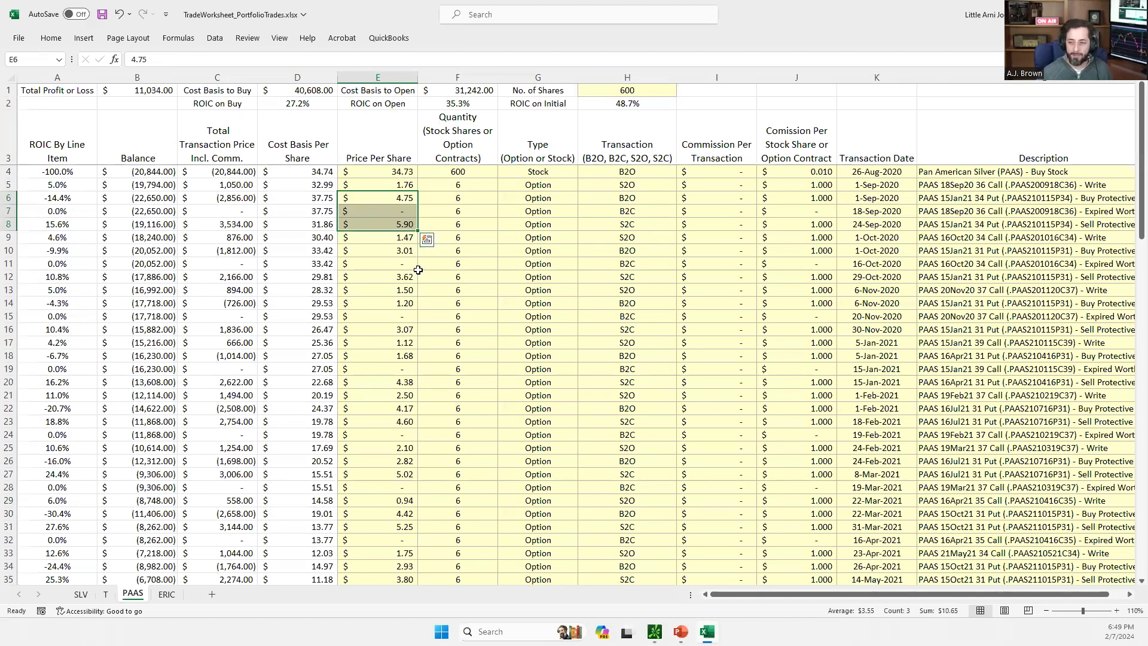
- Examine the prices per share of the October 2020 covered call and protective put cycle in E9:E12
{"action": "left_click", "coordinate": [394, 240]}
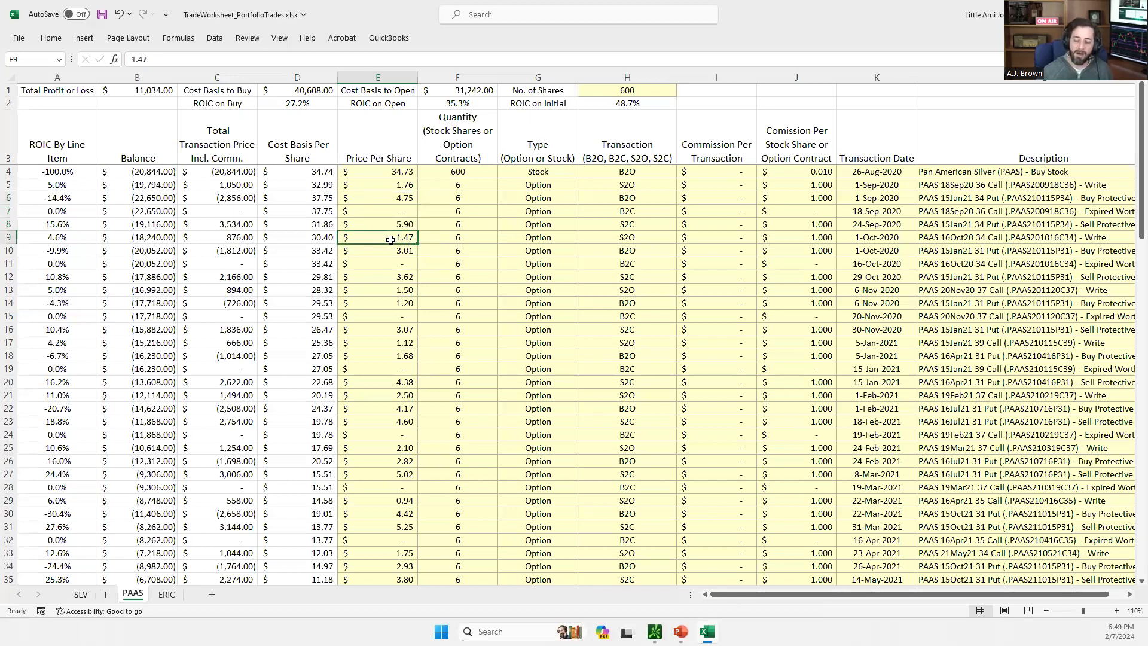
{"action": "mouse_move", "coordinate": [380, 239]}
{"action": "left_mouse_down"}
{"action": "mouse_move", "coordinate": [420, 236]}
{"action": "mouse_move", "coordinate": [392, 238]}
{"action": "left_mouse_up"}
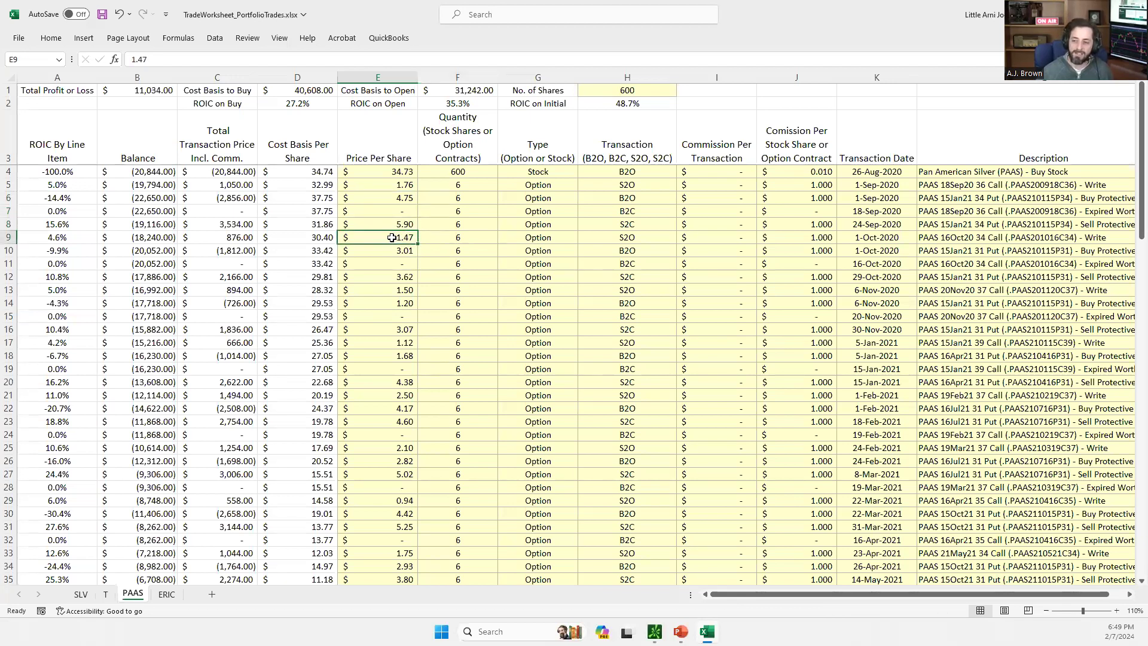
{"action": "left_click", "coordinate": [397, 252]}
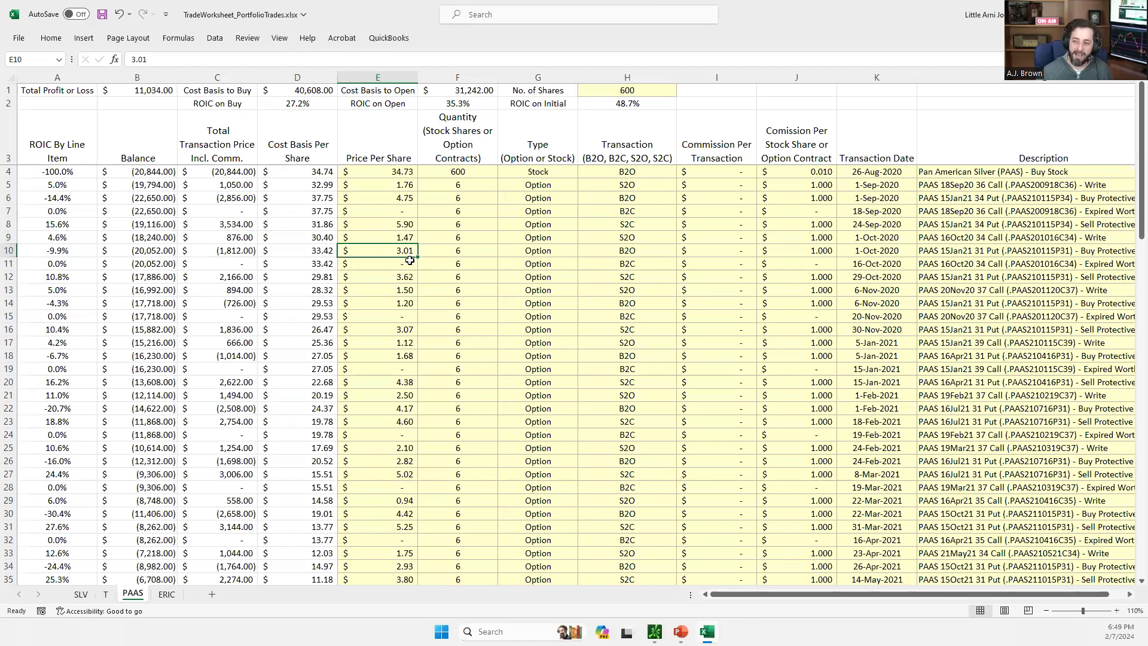
{"action": "left_click", "coordinate": [406, 265]}
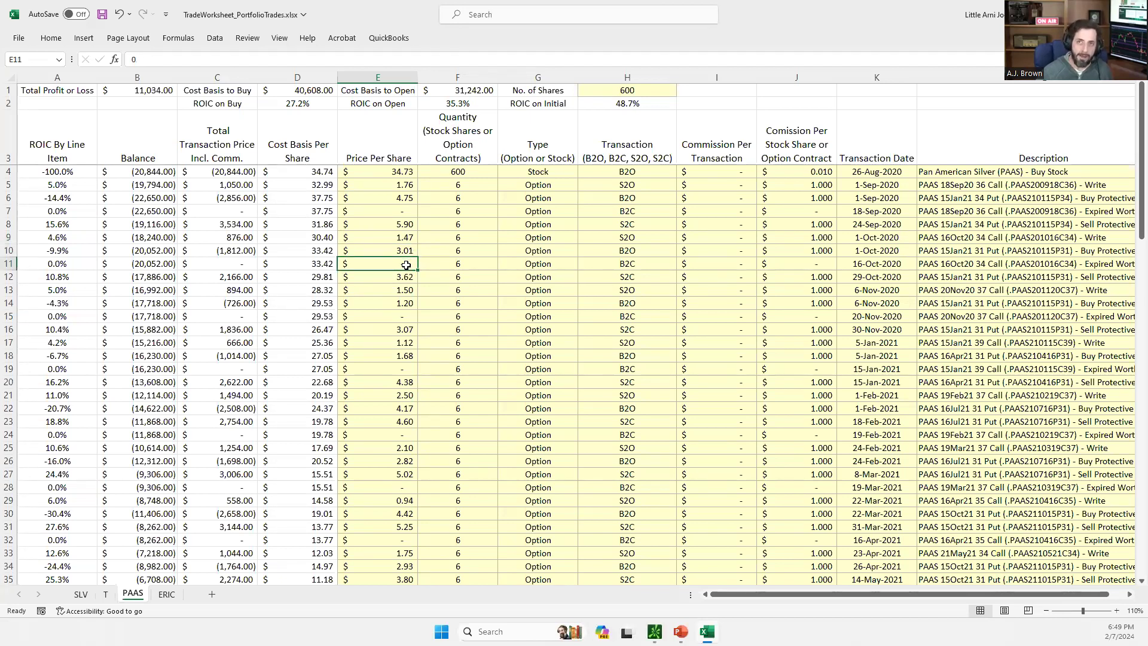
{"action": "left_click", "coordinate": [409, 279]}
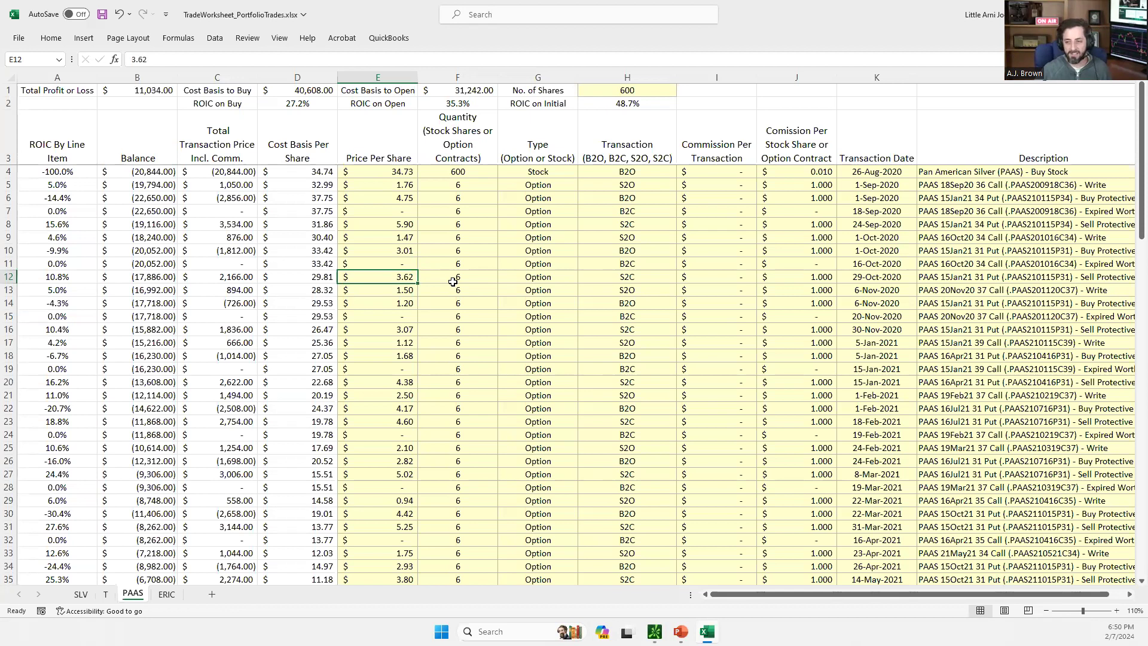
{"action": "left_click", "coordinate": [407, 237]}
{"action": "left_click", "coordinate": [411, 264]}
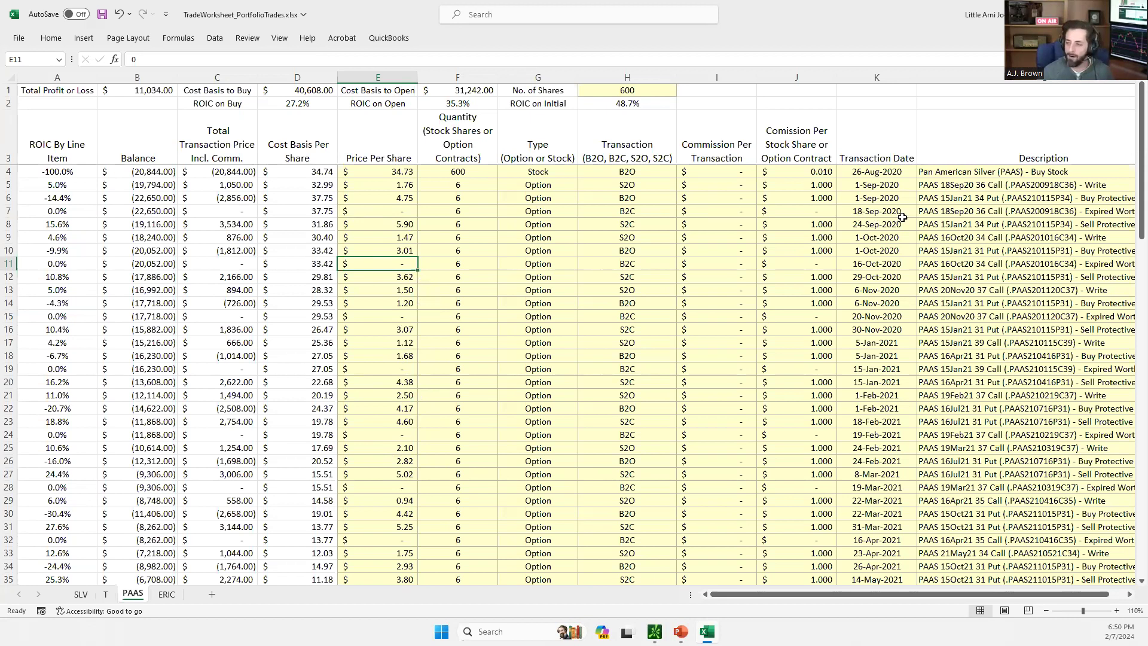
- Check the protective put's buy and sell descriptions in L6 and L8 and the cost basis per share in D8
{"action": "left_click", "coordinate": [990, 199]}
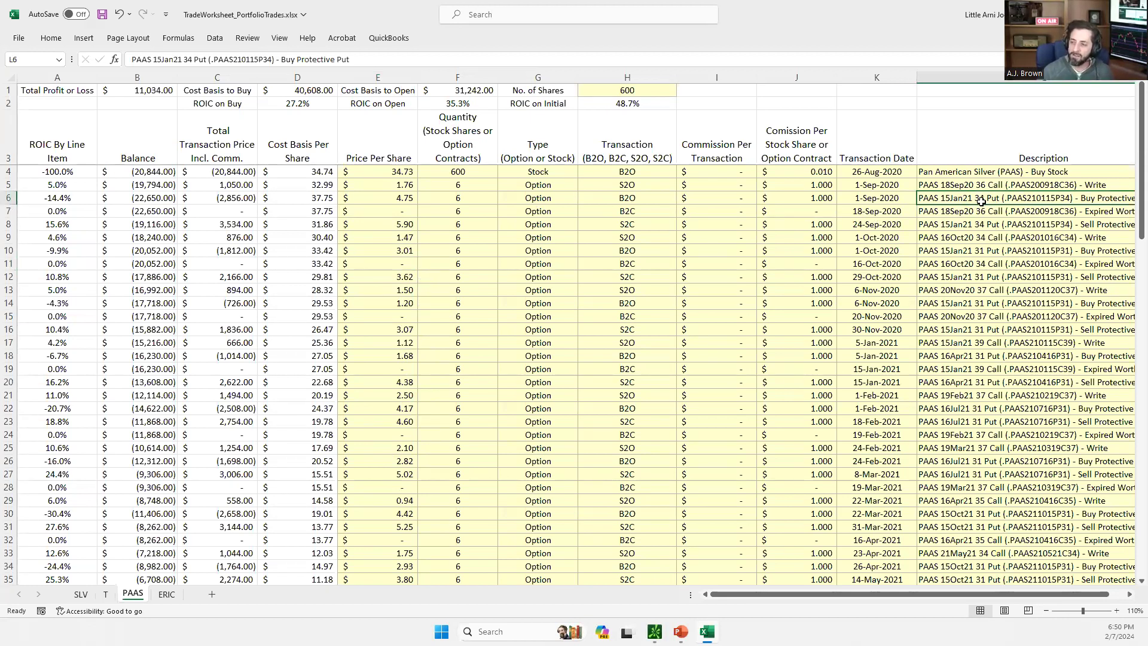
{"action": "left_click", "coordinate": [979, 225]}
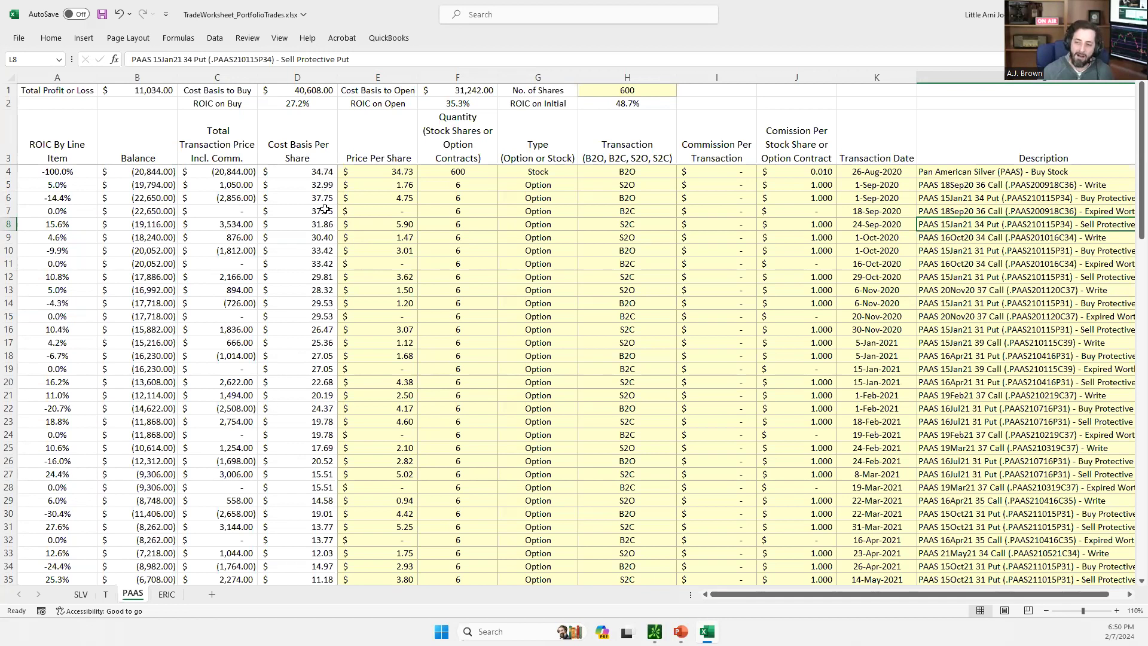
{"action": "left_click", "coordinate": [327, 227]}
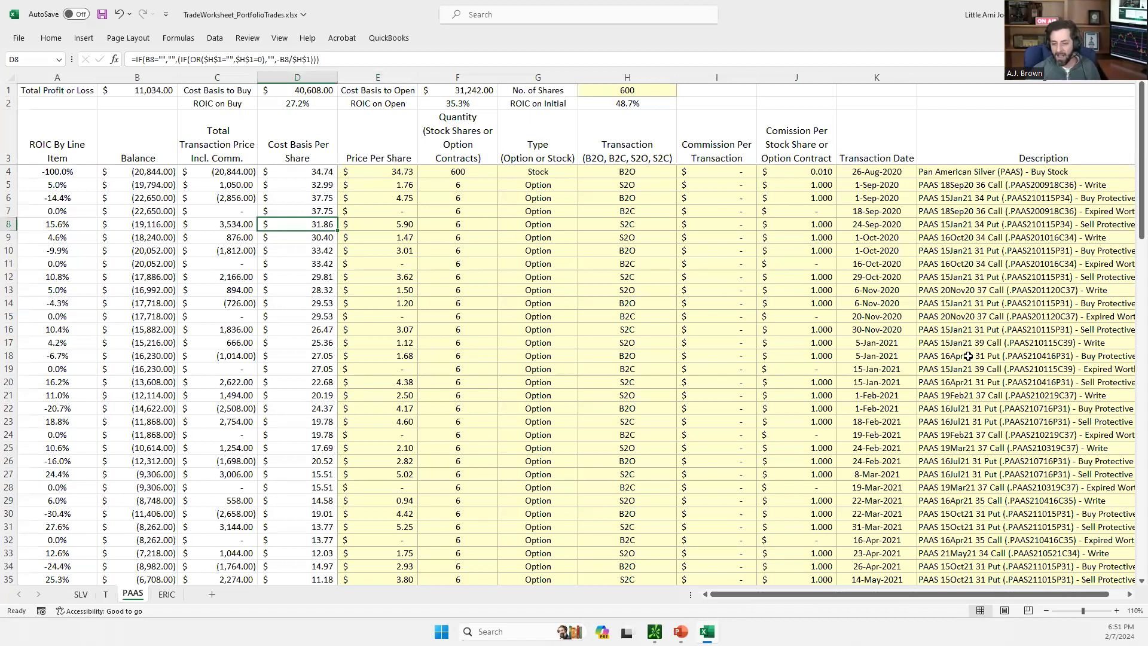
- Switch to the PowerPoint slide show and advance to the Range Low and Range High chart with its Break Even line
{"action": "key", "text": "alt+Tab"}
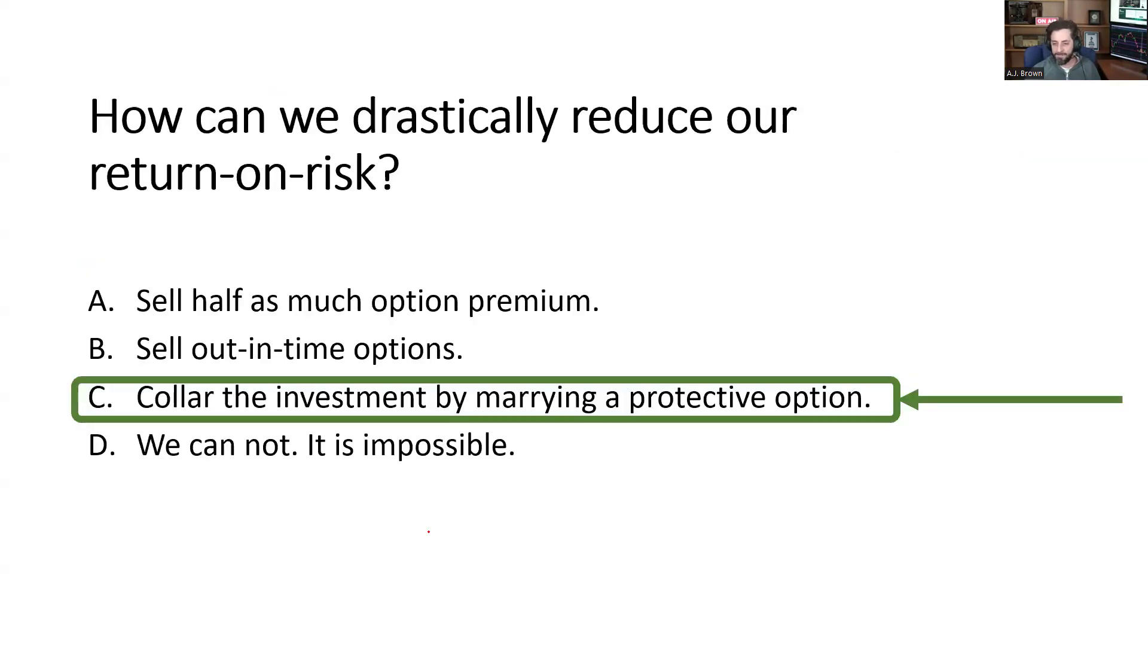
{"action": "key", "text": "Right"}
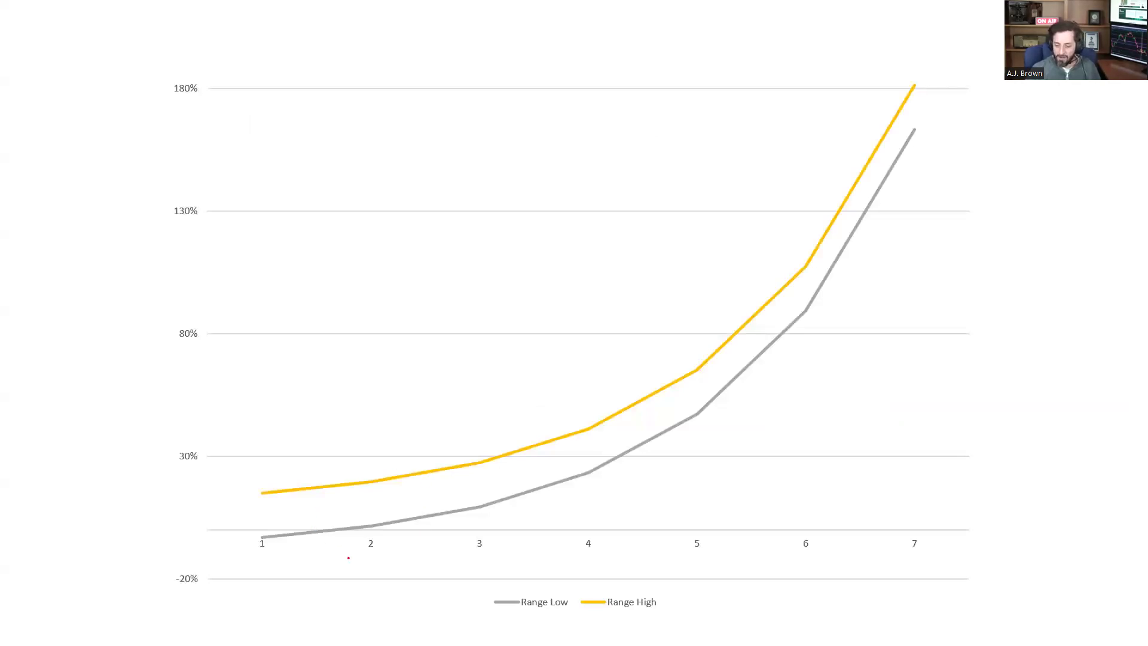
{"action": "key", "text": "Right"}
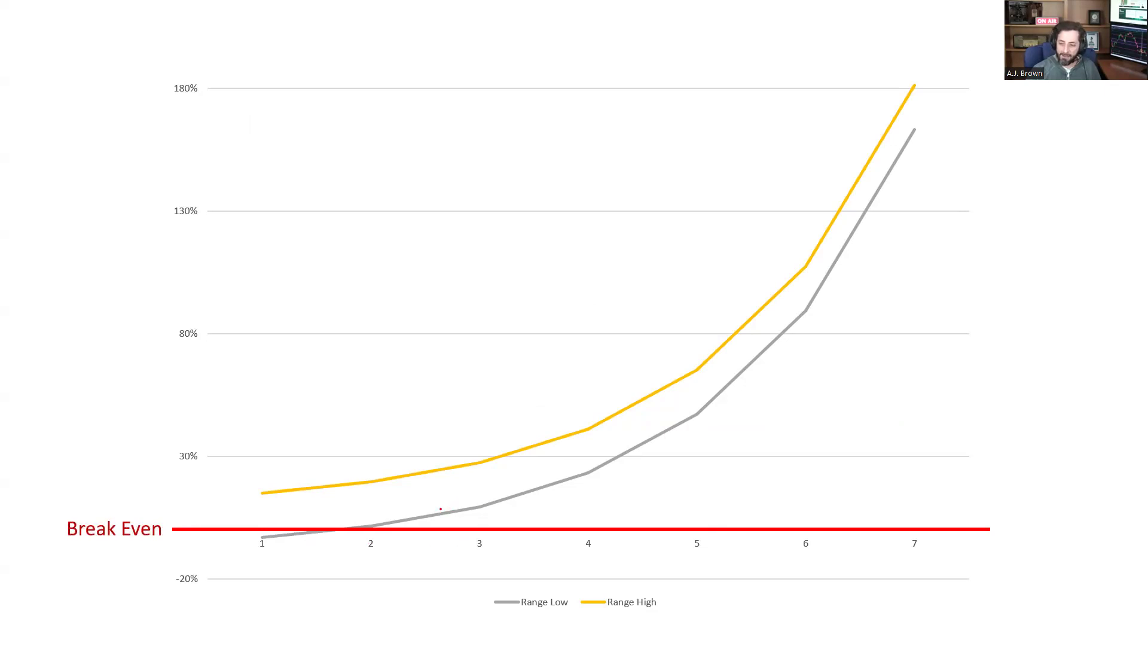
- Draw two red pen arrows between 2 and 3 on the chart, one down to the Break Even line and one up past Range High
{"action": "left_click_drag", "start_coordinate": [438, 504], "coordinate": [447, 526]}
{"action": "mouse_move", "coordinate": [425, 482]}
{"action": "left_mouse_down"}
{"action": "mouse_move", "coordinate": [413, 453]}
{"action": "mouse_move", "coordinate": [419, 461]}
{"action": "mouse_move", "coordinate": [405, 462]}
{"action": "left_mouse_up"}
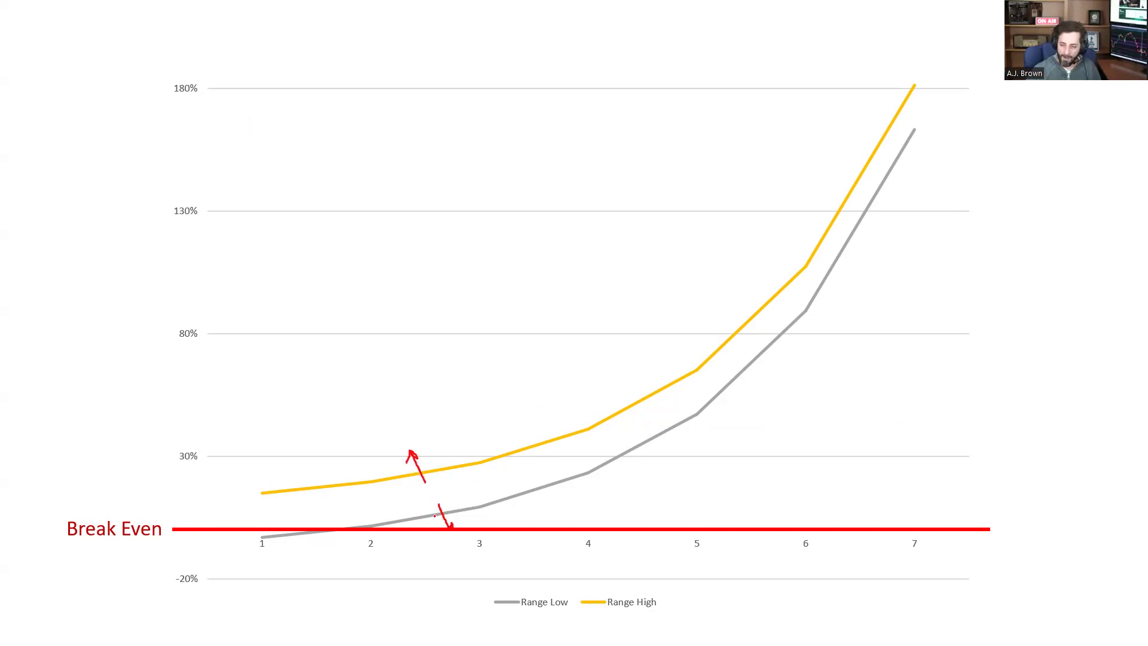